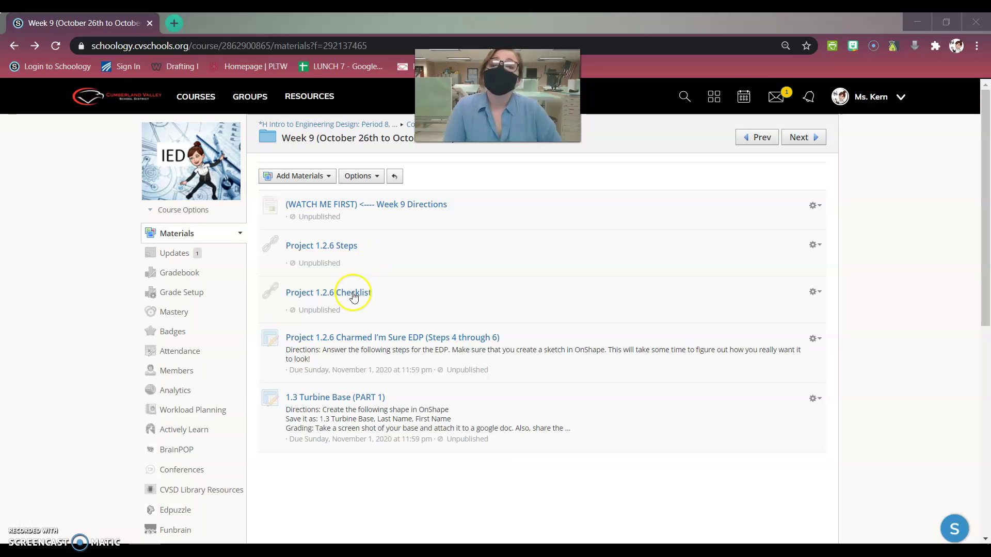
Open the Project 1.2.6 Charmed I'm Sure EDP assignment from the Materials list
{"action": "left_click", "coordinate": [352, 338]}
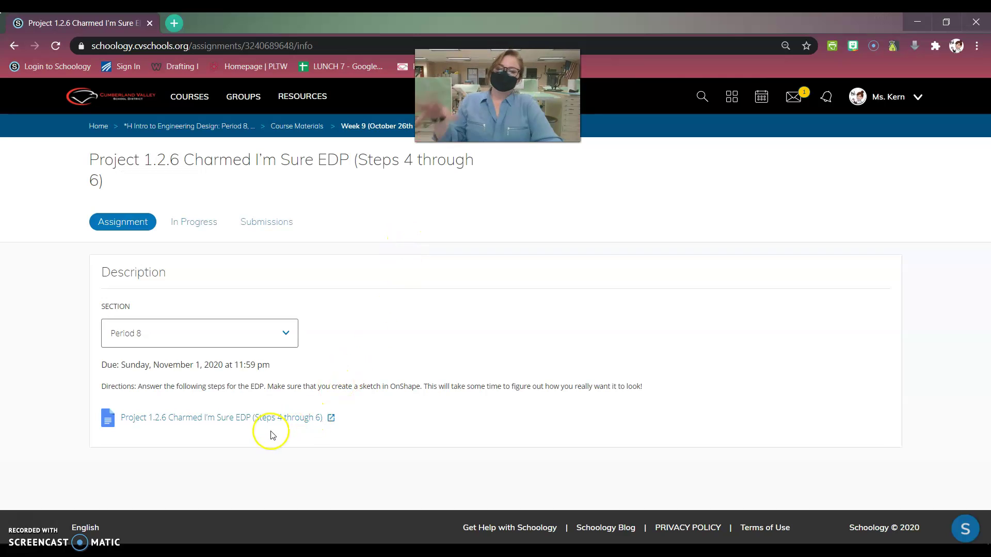
Open the linked steps document and highlight the Step 4 bullet about building a prototype
{"action": "left_click", "coordinate": [278, 423]}
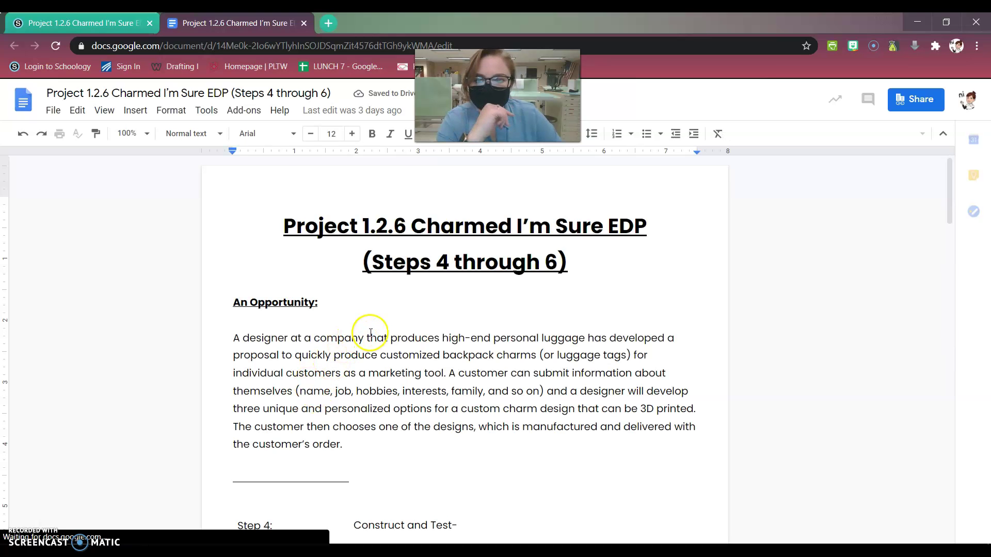
{"action": "scroll", "coordinate": [321, 357], "scroll_direction": "down", "scroll_amount": 3}
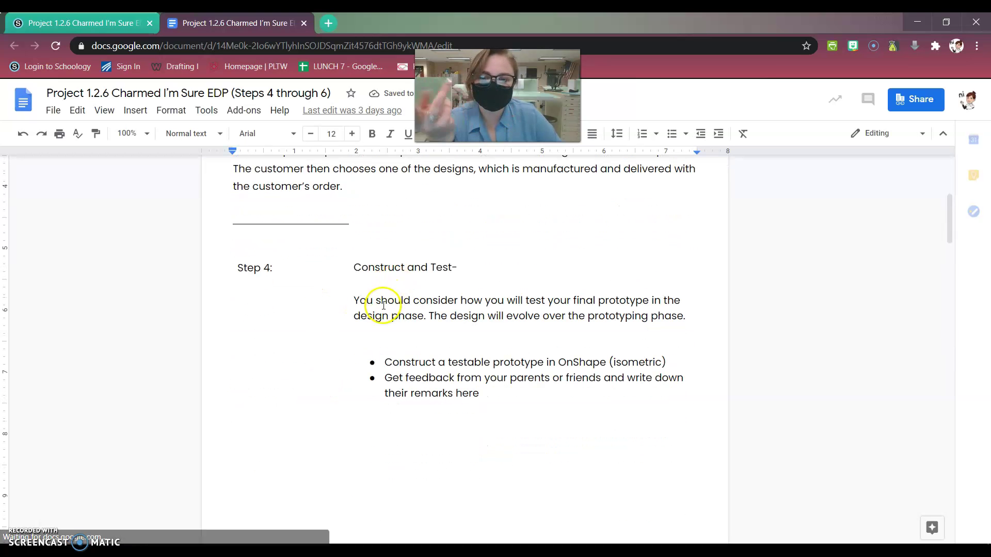
{"action": "left_click_drag", "start_coordinate": [382, 360], "coordinate": [606, 365]}
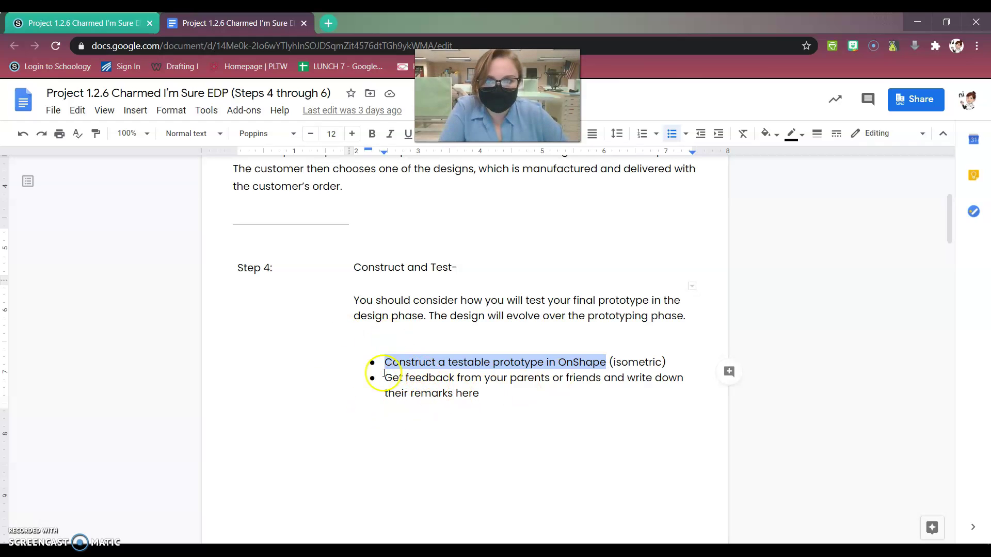
{"action": "scroll", "coordinate": [342, 369], "scroll_direction": "down", "scroll_amount": 3}
{"action": "scroll", "coordinate": [342, 372], "scroll_direction": "down", "scroll_amount": 3}
{"action": "scroll", "coordinate": [342, 376], "scroll_direction": "down", "scroll_amount": 3}
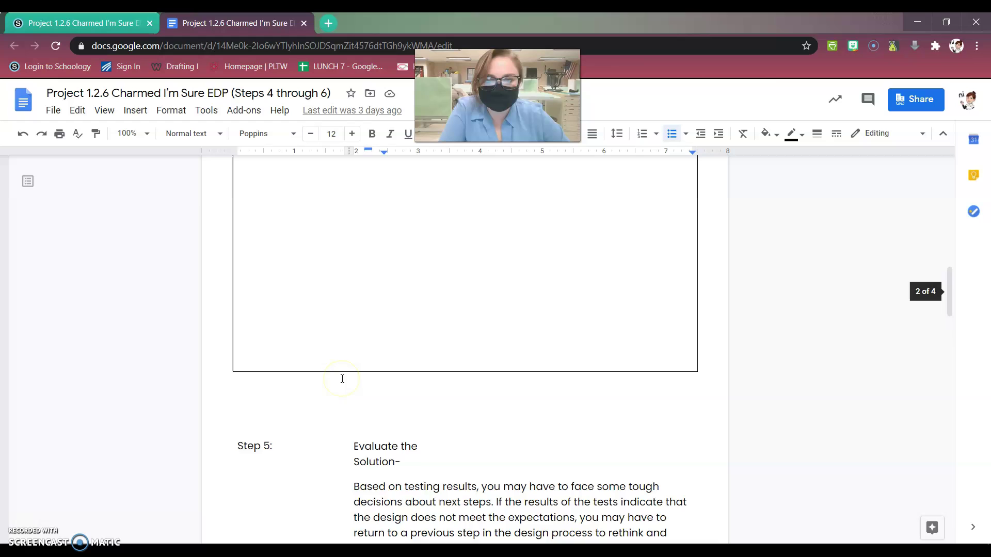
{"action": "scroll", "coordinate": [342, 379], "scroll_direction": "down", "scroll_amount": 3}
View the Step 5 table in the steps document, then return to the Schoology tab
{"action": "left_click", "coordinate": [342, 379]}
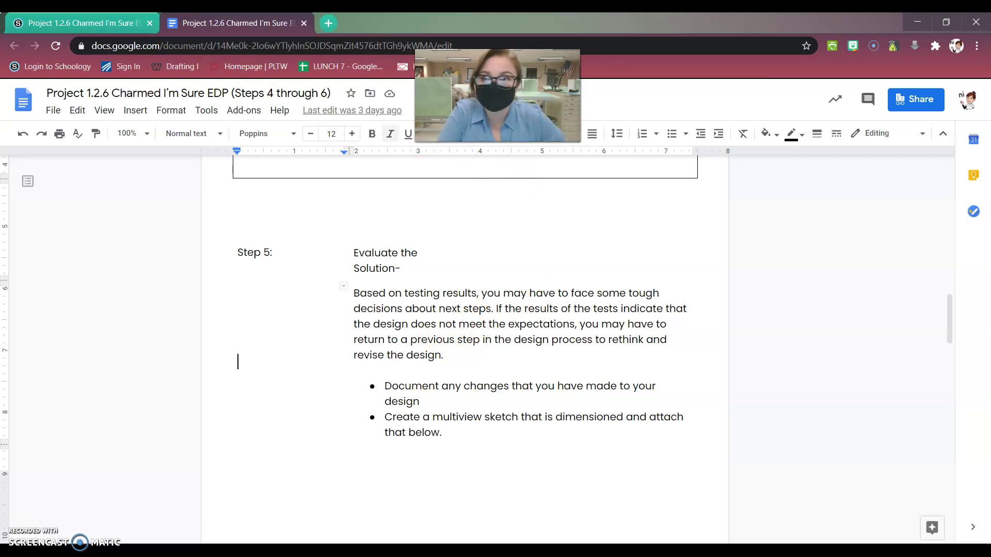
{"action": "left_click", "coordinate": [67, 22]}
Go back to Week 9 materials and open the 1.3 Turbine Base (PART 1) assignment
{"action": "left_click", "coordinate": [14, 46]}
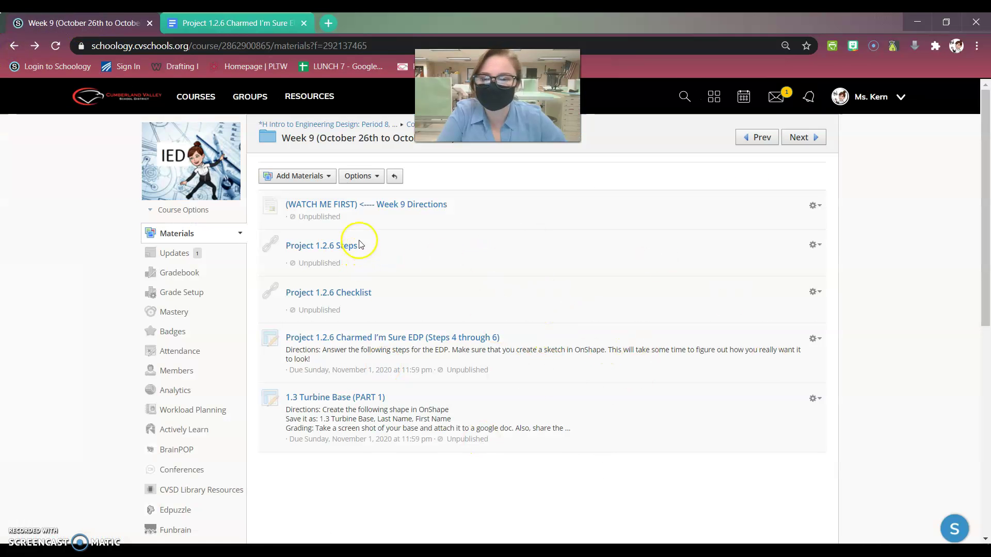
{"action": "scroll", "coordinate": [314, 318], "scroll_direction": "down", "scroll_amount": 1}
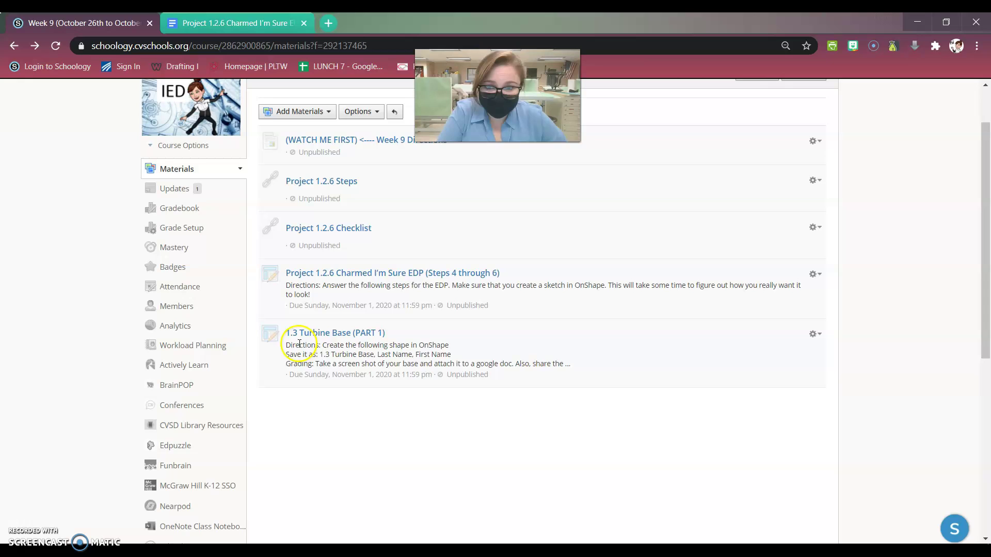
{"action": "left_click", "coordinate": [342, 335]}
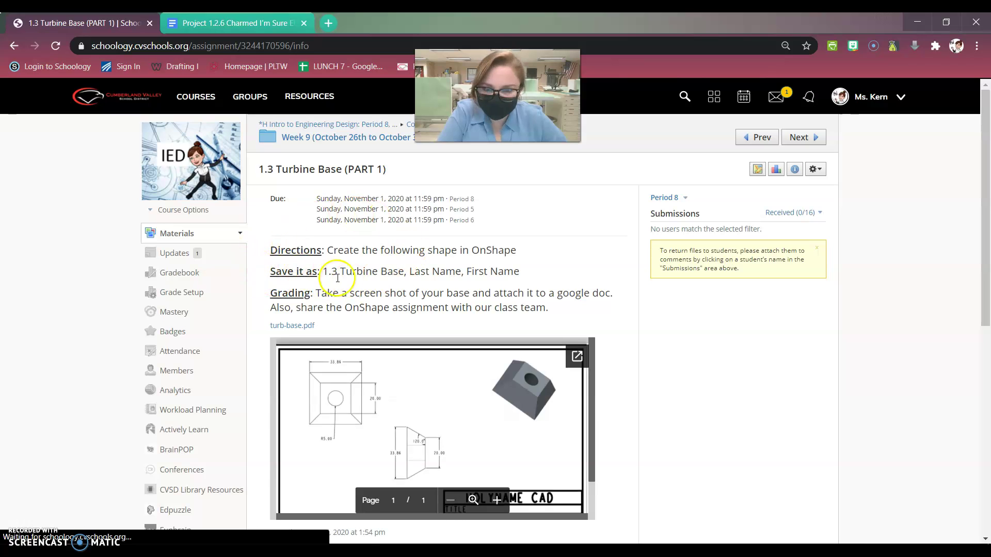
{"action": "scroll", "coordinate": [733, 413], "scroll_direction": "down", "scroll_amount": 1}
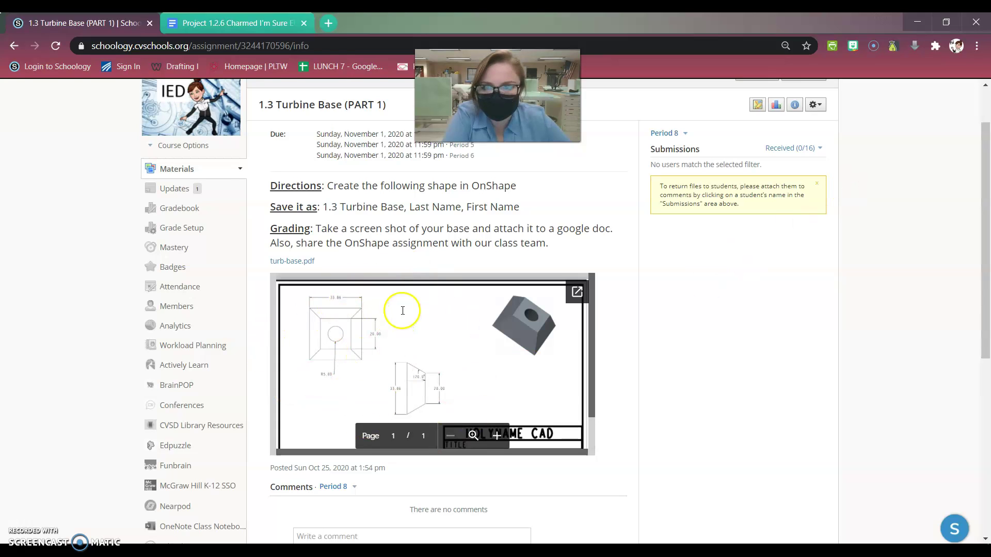
Highlight the save-as file name in the Turbine Base directions
{"action": "left_click_drag", "start_coordinate": [328, 206], "coordinate": [418, 211]}
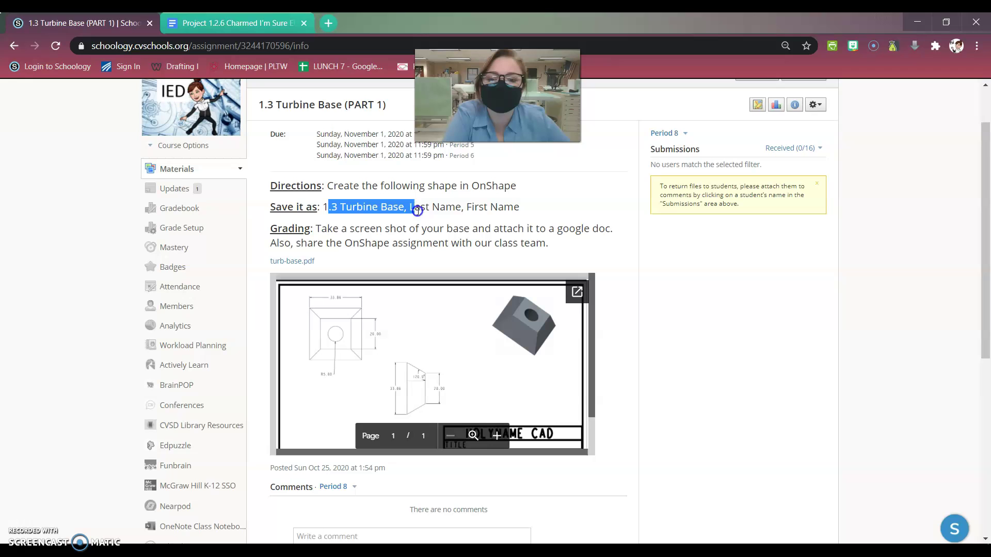
{"action": "left_click", "coordinate": [403, 210]}
{"action": "left_click_drag", "start_coordinate": [322, 207], "coordinate": [524, 209]}
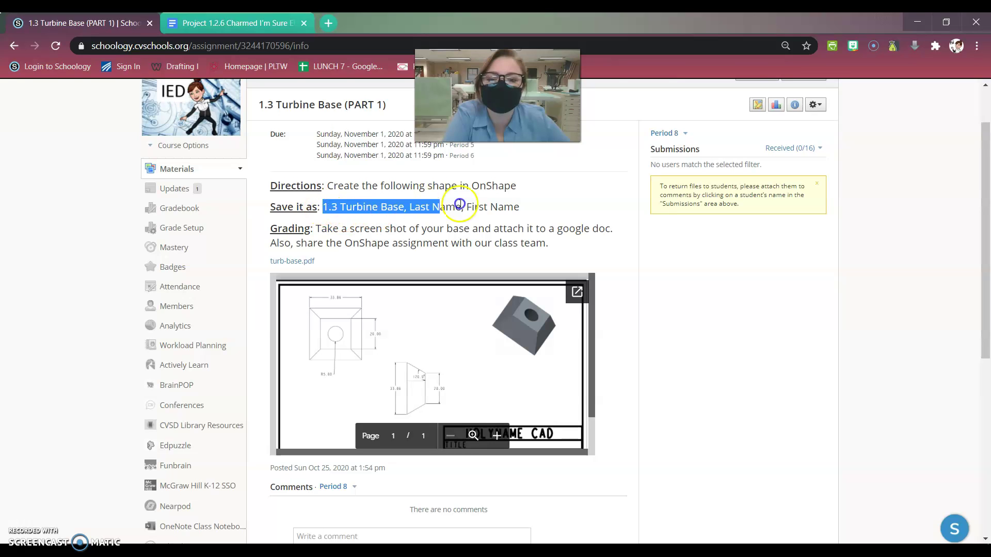
{"action": "left_click", "coordinate": [524, 209]}
Highlight the assignment directions, then go back to the Week 9 materials list
{"action": "left_click_drag", "start_coordinate": [565, 259], "coordinate": [327, 186]}
{"action": "left_click", "coordinate": [354, 222]}
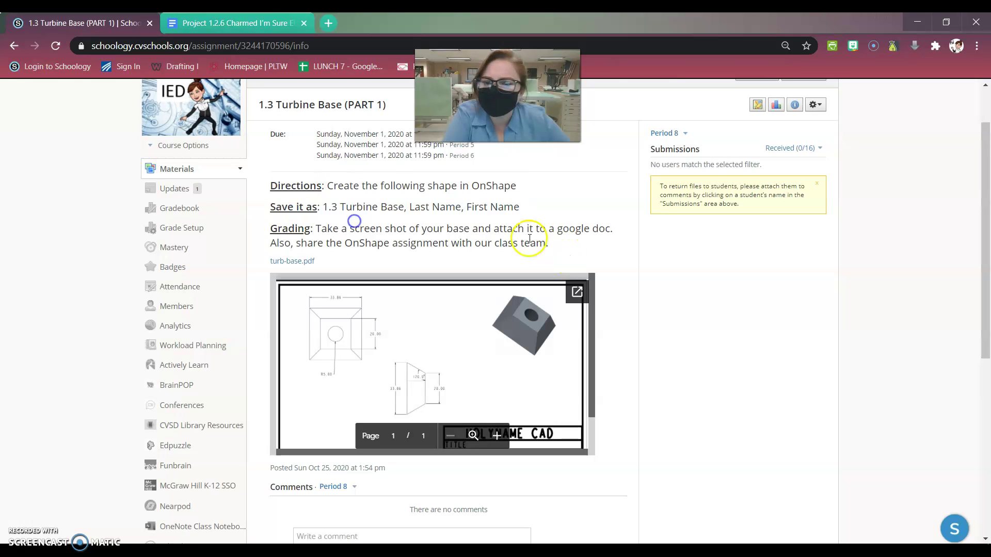
{"action": "left_click_drag", "start_coordinate": [548, 243], "coordinate": [260, 105]}
{"action": "left_click", "coordinate": [266, 194]}
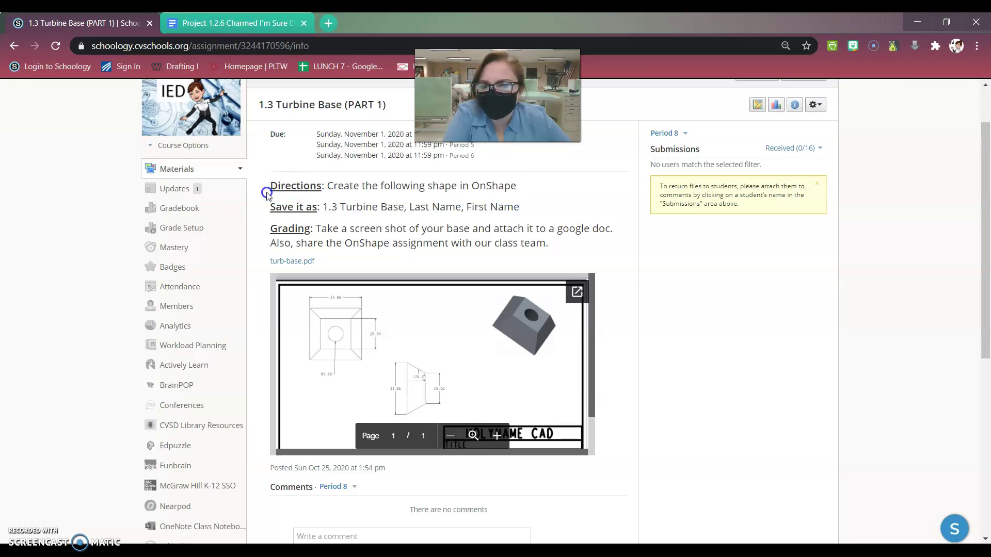
{"action": "mouse_move", "coordinate": [266, 194]}
{"action": "left_mouse_down"}
{"action": "mouse_move", "coordinate": [560, 250]}
{"action": "mouse_move", "coordinate": [269, 187]}
{"action": "left_mouse_up"}
{"action": "key", "text": "alt+Left"}
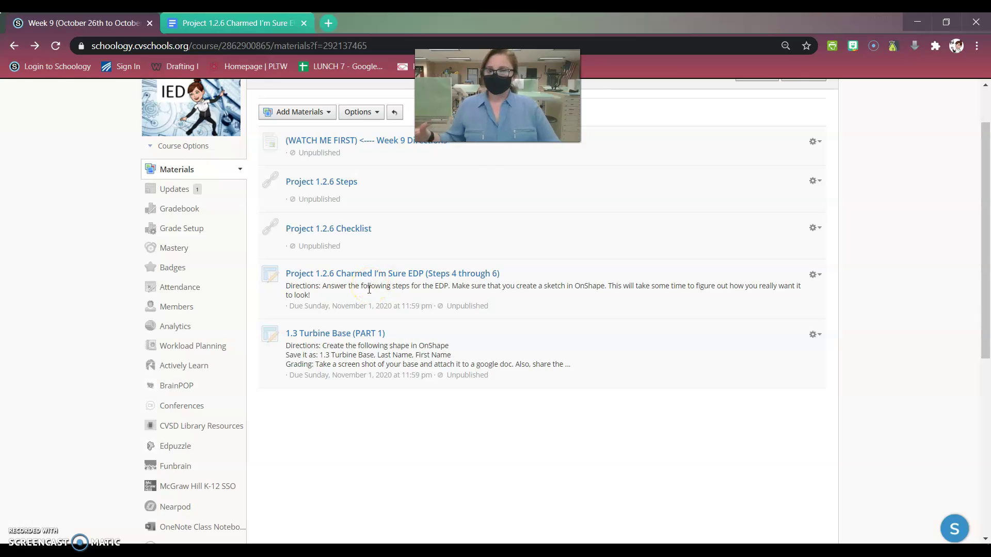
{"action": "left_click_drag", "start_coordinate": [374, 299], "coordinate": [385, 323]}
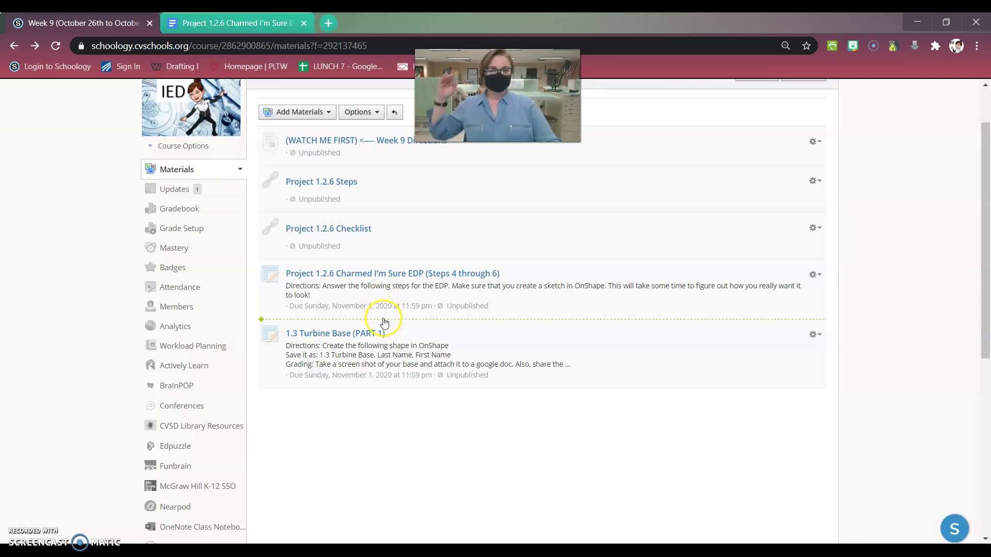
{"action": "left_click_drag", "start_coordinate": [386, 322], "coordinate": [388, 327]}
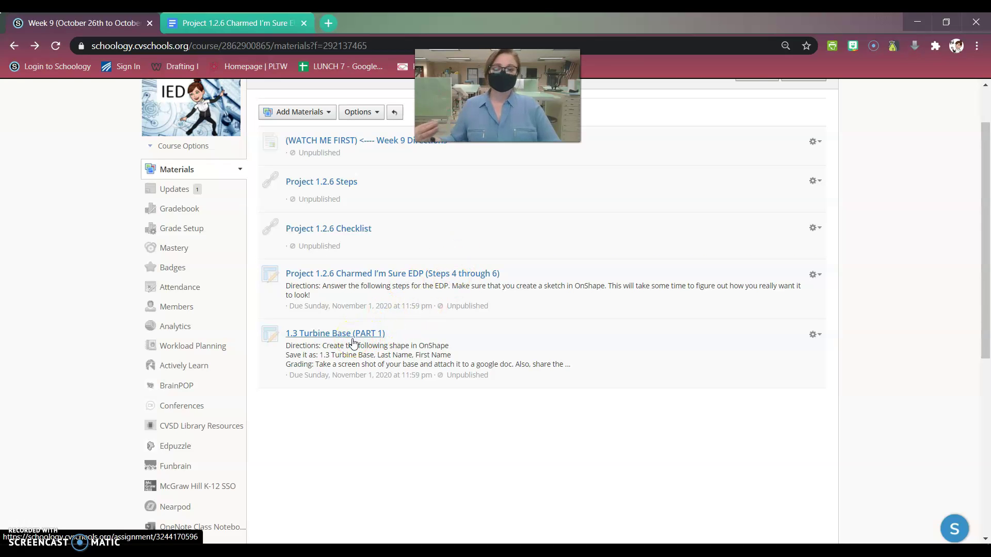
{"action": "left_click", "coordinate": [359, 333]}
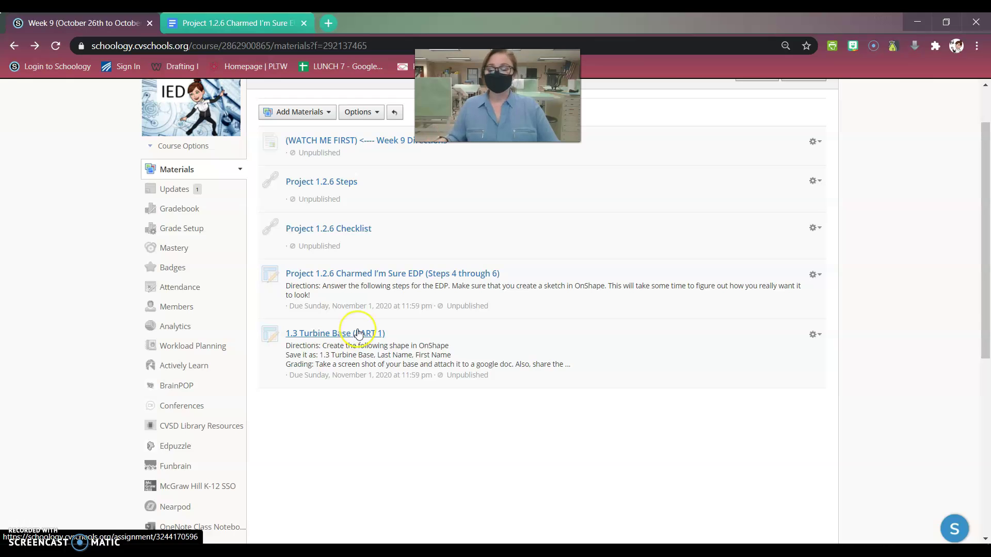